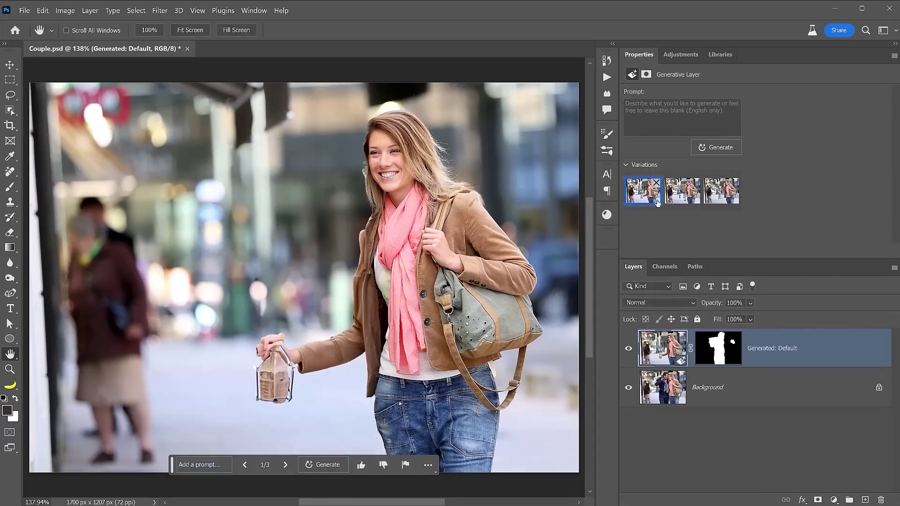
# Step: Add 'yellow road lines' to the road patch in front of the biker, browsing the variations
pyautogui.click(682, 190)
pyautogui.click(721, 191)
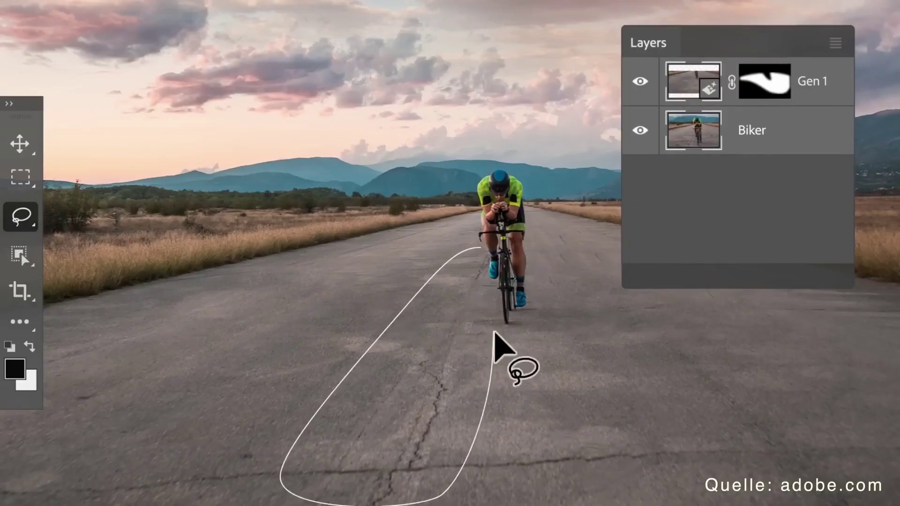
pyautogui.moveTo(498, 345); pyautogui.dragTo(486, 248)
pyautogui.write('yellow road lines')
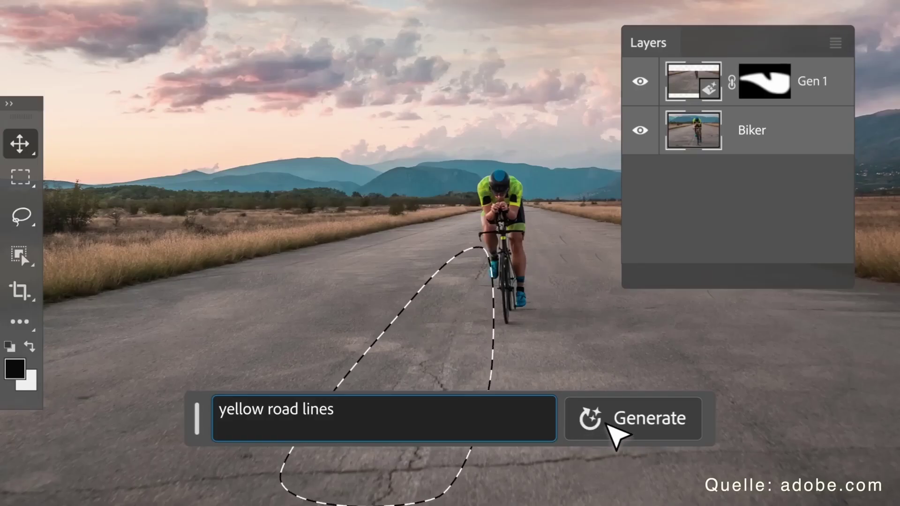
pyautogui.click(602, 422)
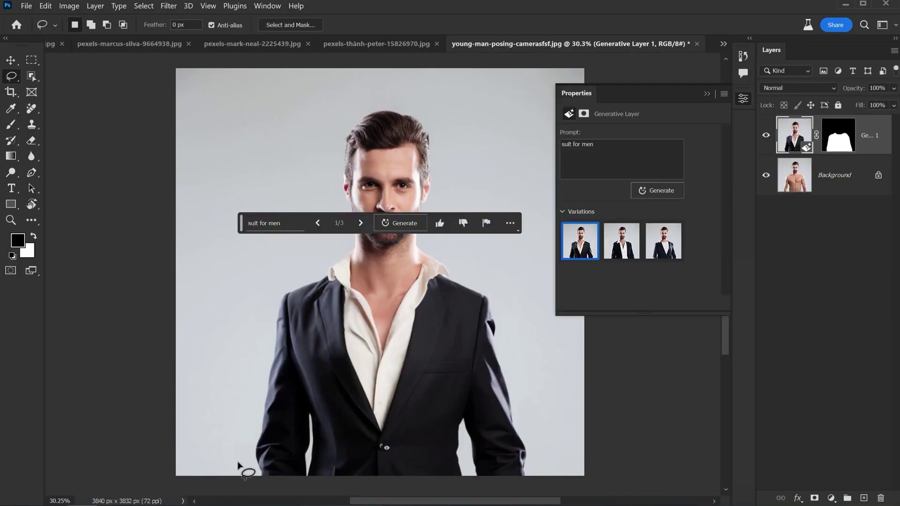
pyautogui.click(360, 222)
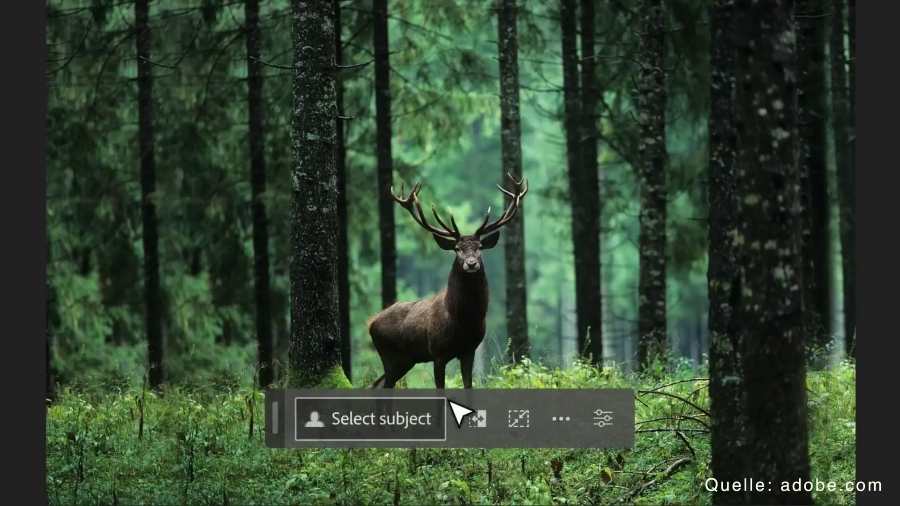
# Step: Select the deer as subject and turn its surroundings into a 'Wet alley at night'
pyautogui.click(403, 418)
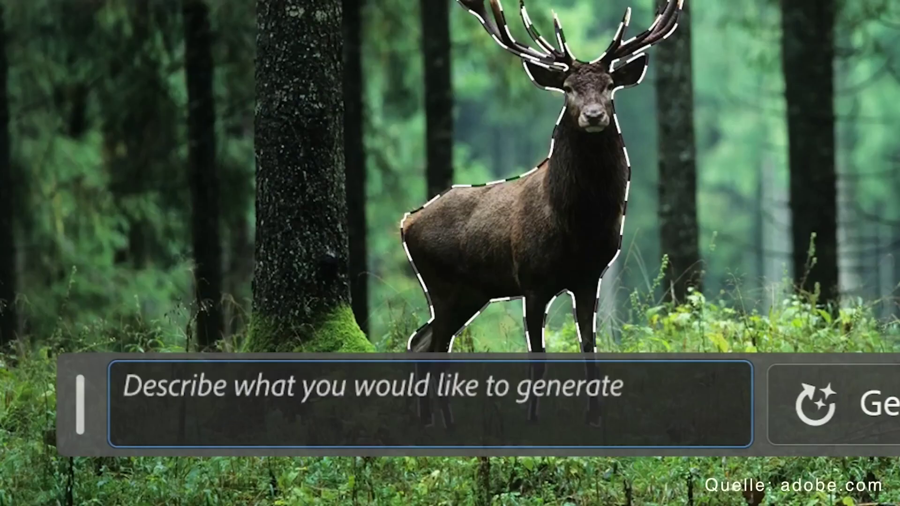
pyautogui.write('Wet alley at night')
pyautogui.click(609, 421)
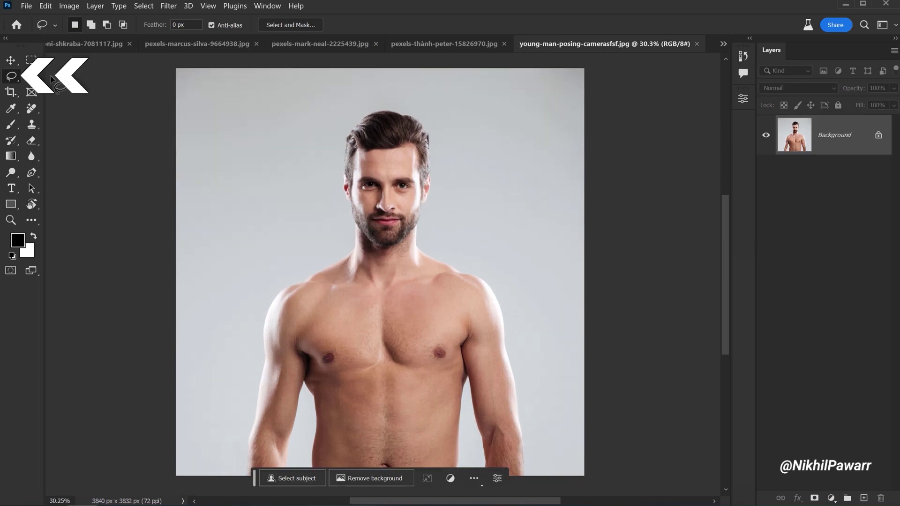
# Step: Fill the man's torso with 'suit for men' and keep the third variation, 3/3
pyautogui.moveTo(335, 246)
pyautogui.mouseDown()
pyautogui.moveTo(458, 251)
pyautogui.moveTo(530, 395)
pyautogui.moveTo(454, 492)
pyautogui.moveTo(238, 473)
pyautogui.moveTo(263, 292)
pyautogui.moveTo(334, 248)
pyautogui.mouseUp()
pyautogui.click(312, 231)
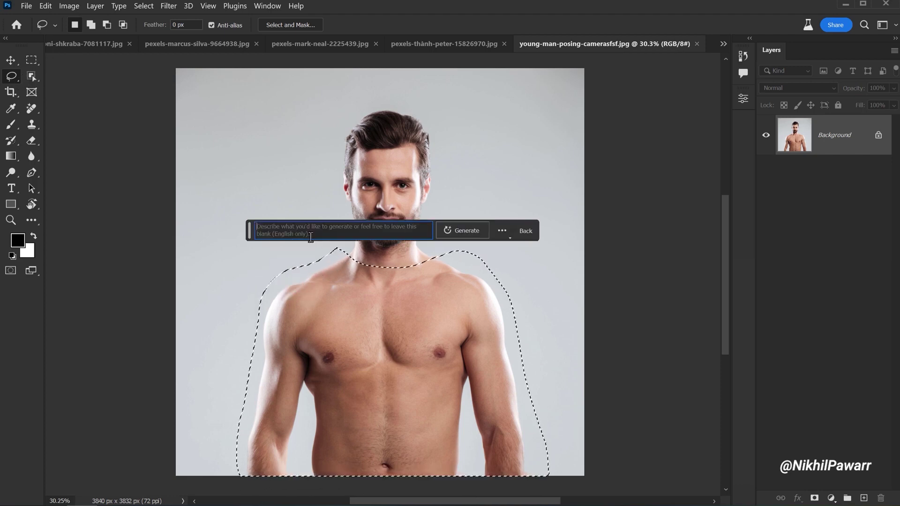
pyautogui.write('suit')
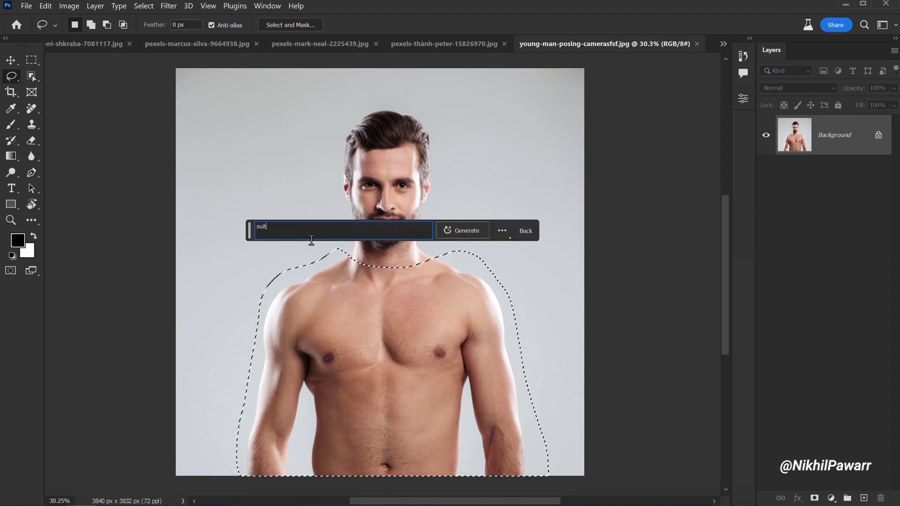
pyautogui.write(' for men')
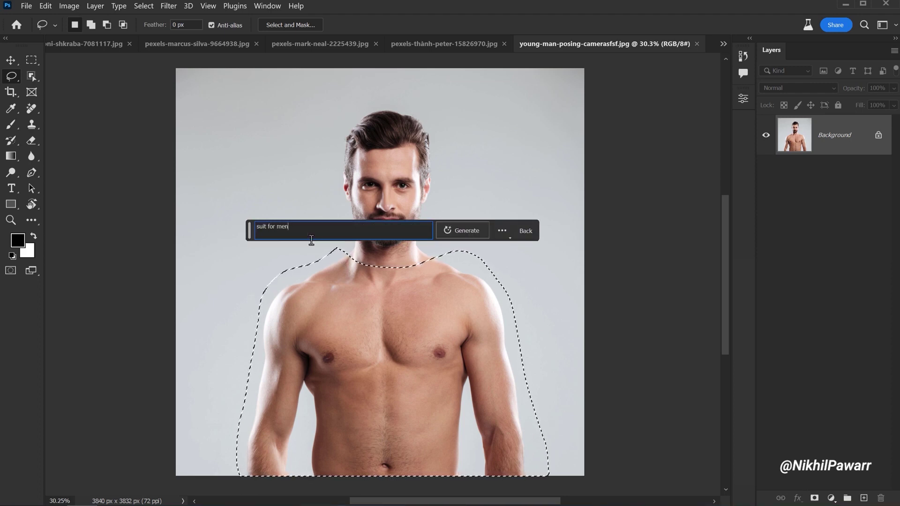
pyautogui.press('Return')
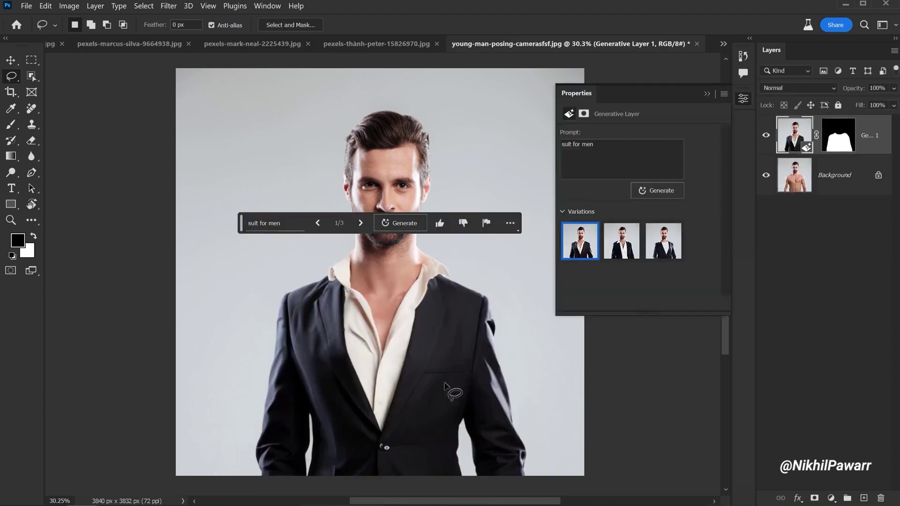
pyautogui.click(360, 222)
pyautogui.click(360, 223)
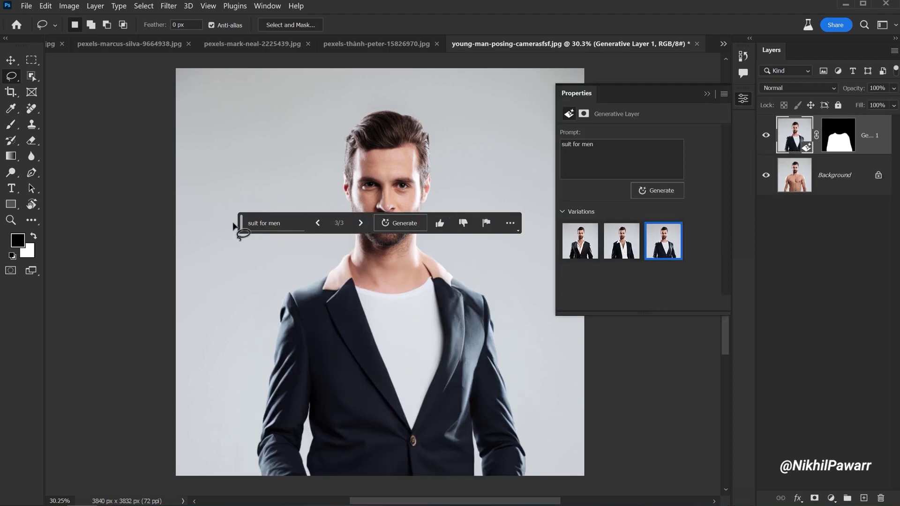
pyautogui.moveTo(239, 228); pyautogui.dragTo(265, 265)
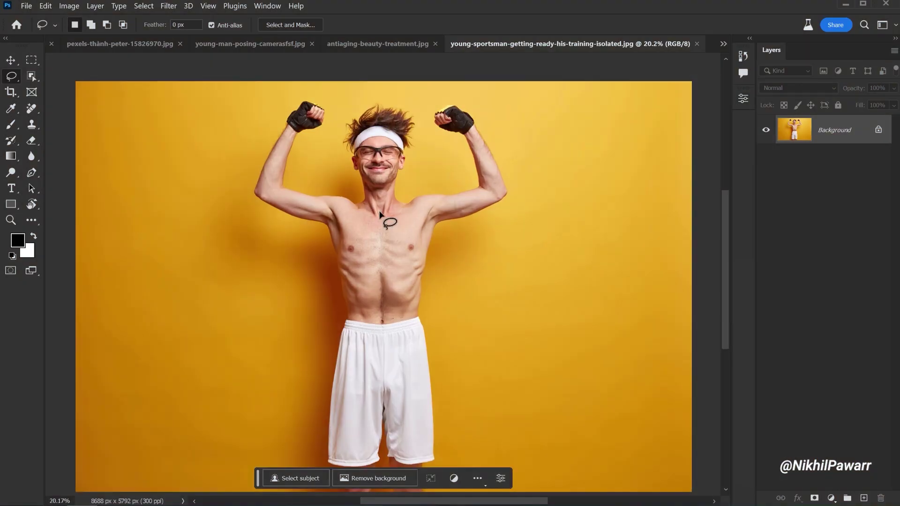
# Step: Fill the sportsman's raised arms and upper torso with 'man bodybuilder', stepping to the third variation
pyautogui.moveTo(254, 136)
pyautogui.mouseDown()
pyautogui.moveTo(319, 174)
pyautogui.moveTo(487, 134)
pyautogui.moveTo(389, 322)
pyautogui.moveTo(211, 206)
pyautogui.mouseUp()
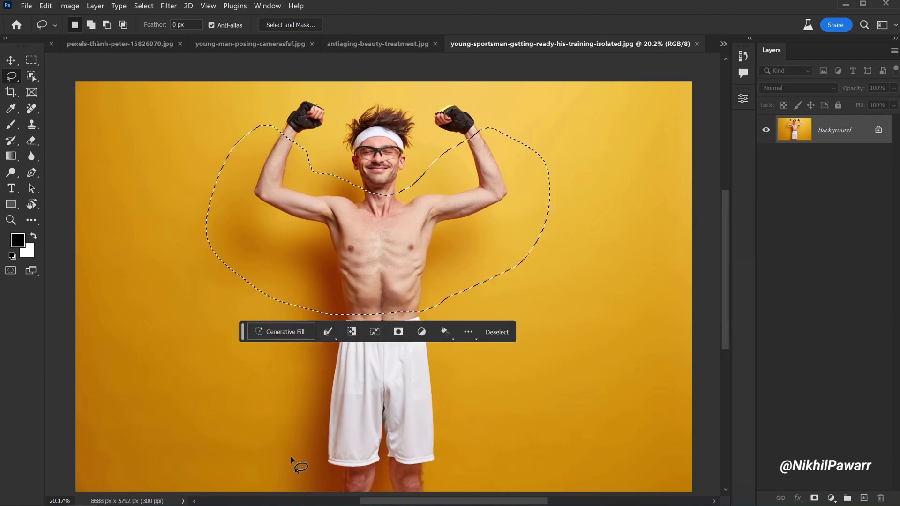
pyautogui.click(283, 330)
pyautogui.write('man bodybuilder')
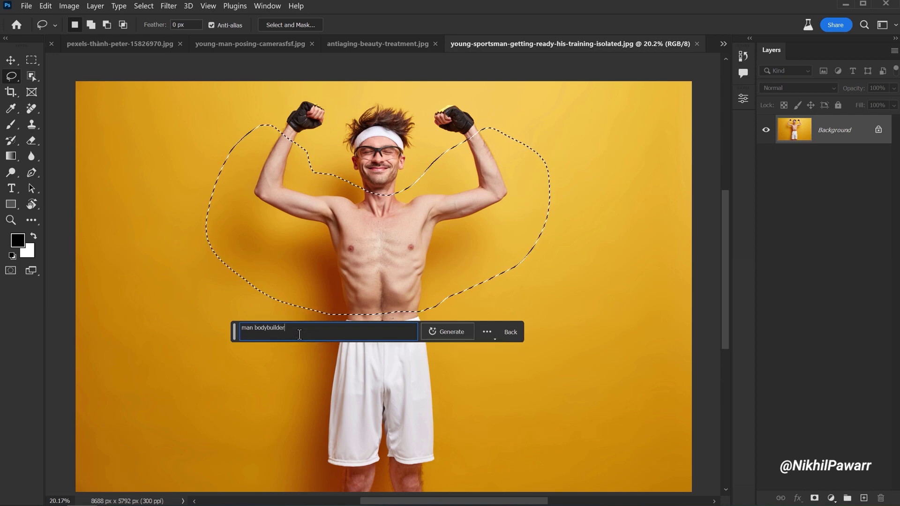
pyautogui.press('Return')
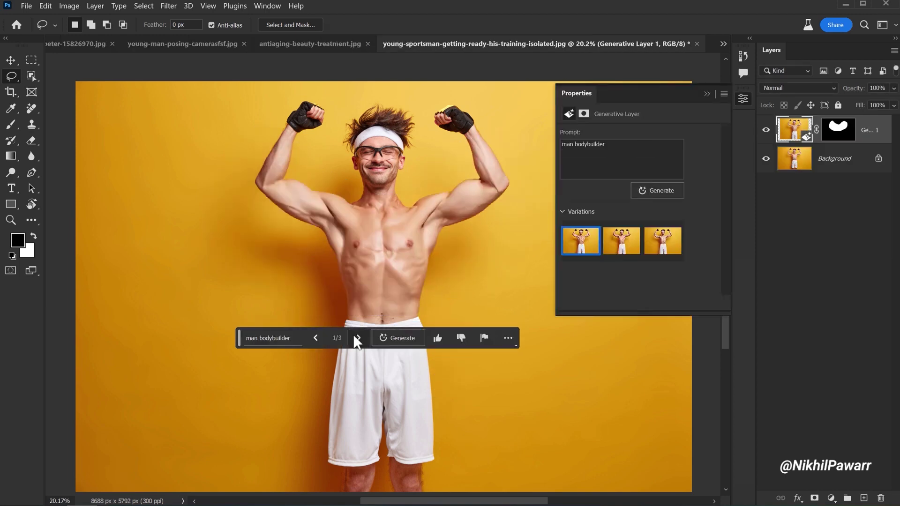
pyautogui.click(355, 337)
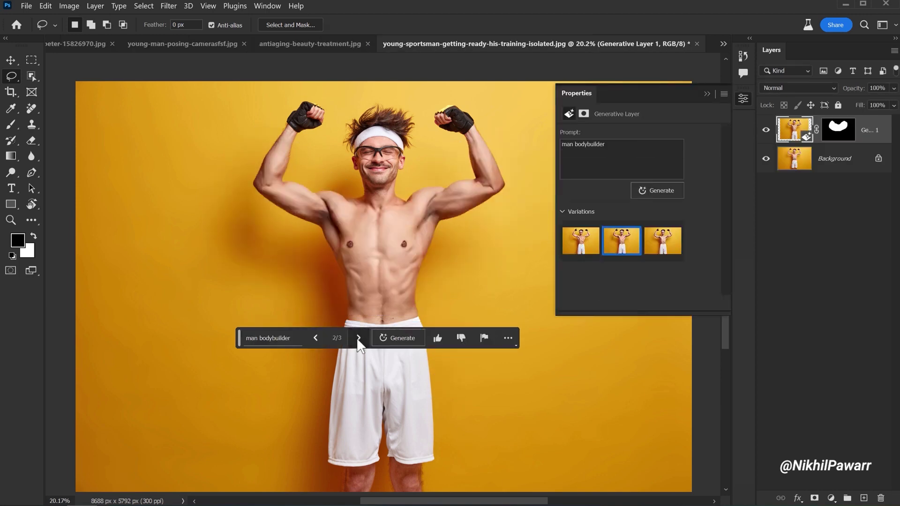
pyautogui.click(355, 337)
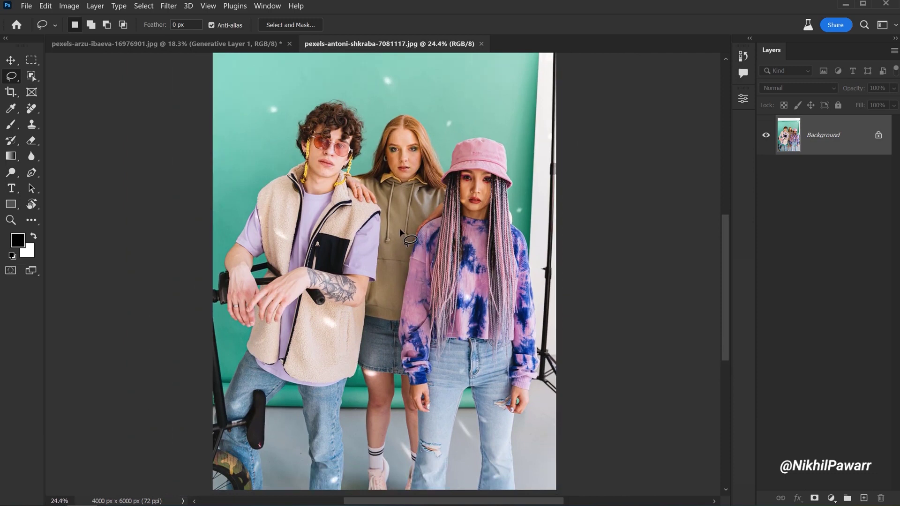
# Step: Outline the middle woman and run Generative Fill with an empty prompt
pyautogui.scroll(-1, 400, 224)
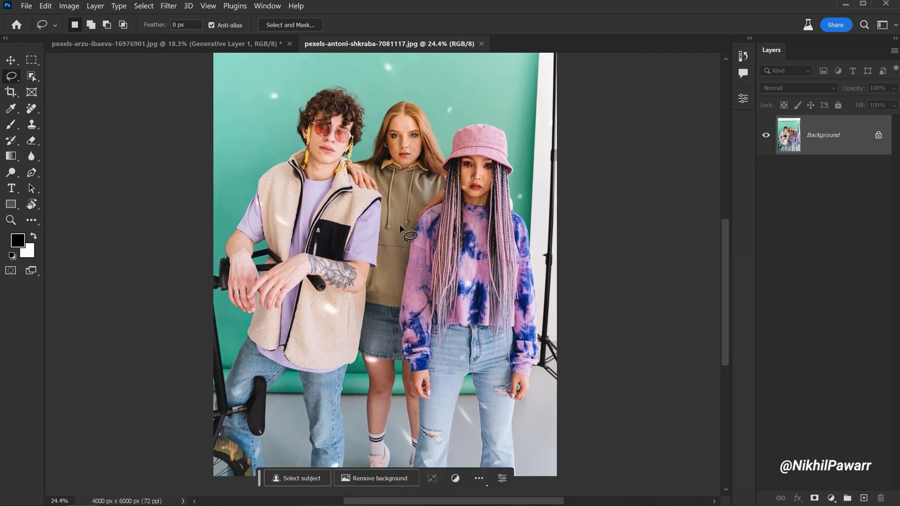
pyautogui.moveTo(382, 94)
pyautogui.mouseDown()
pyautogui.moveTo(360, 279)
pyautogui.moveTo(413, 487)
pyautogui.moveTo(421, 238)
pyautogui.moveTo(407, 84)
pyautogui.moveTo(394, 89)
pyautogui.mouseUp()
pyautogui.click(293, 70)
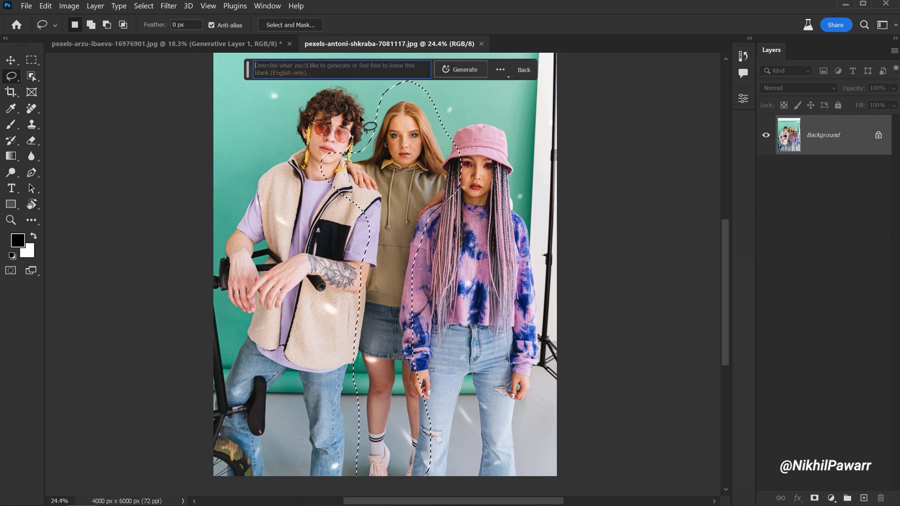
pyautogui.click(465, 69)
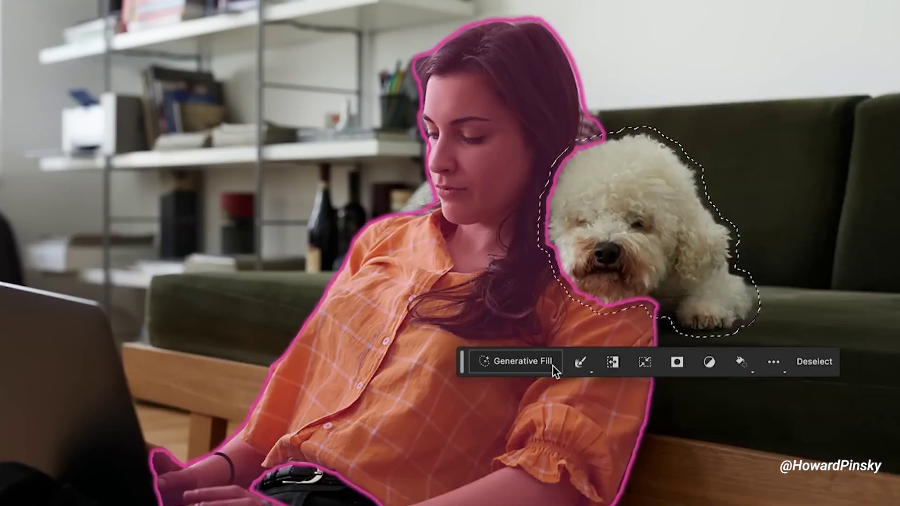
# Step: Regenerate the selected white dog area with a blank Generative Fill prompt
pyautogui.click(552, 364)
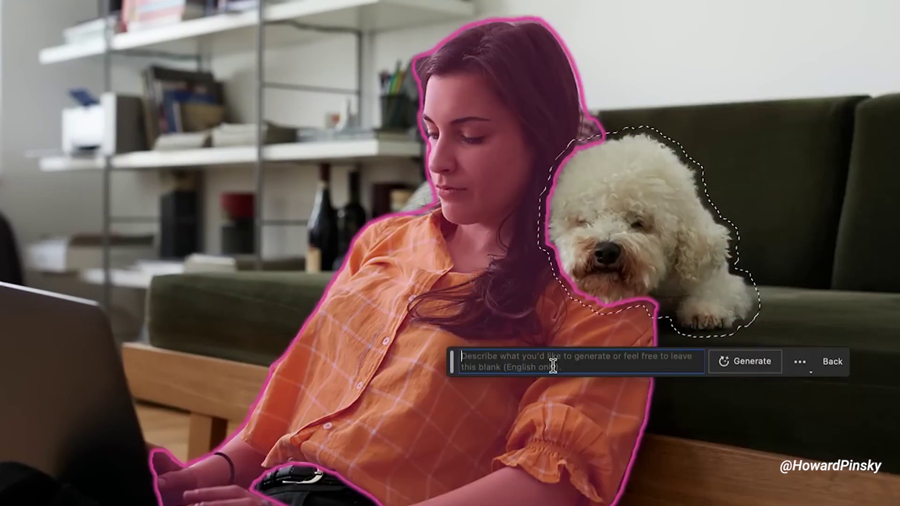
pyautogui.click(741, 361)
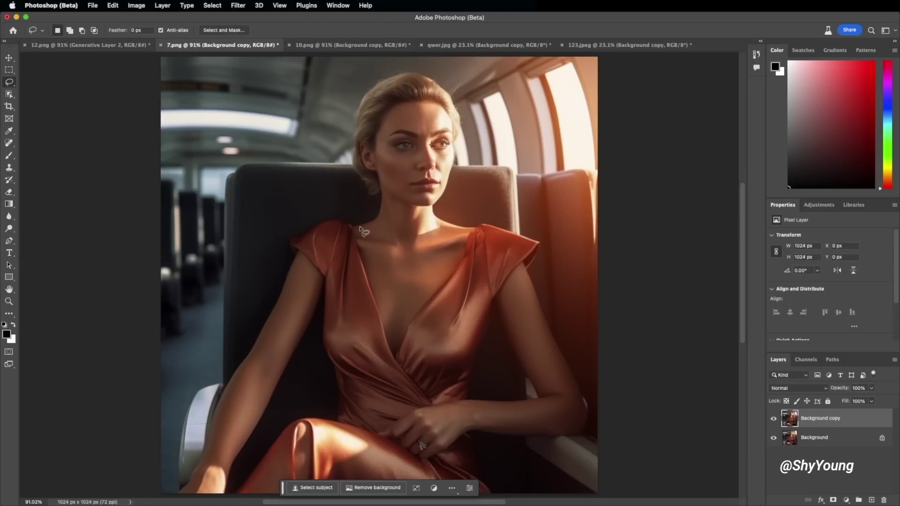
# Step: Outline a necklace shape on her chest and generate a 'necklace' fill
pyautogui.moveTo(360, 228)
pyautogui.mouseDown()
pyautogui.moveTo(388, 290)
pyautogui.moveTo(410, 295)
pyautogui.moveTo(438, 274)
pyautogui.moveTo(460, 229)
pyautogui.moveTo(359, 227)
pyautogui.mouseUp()
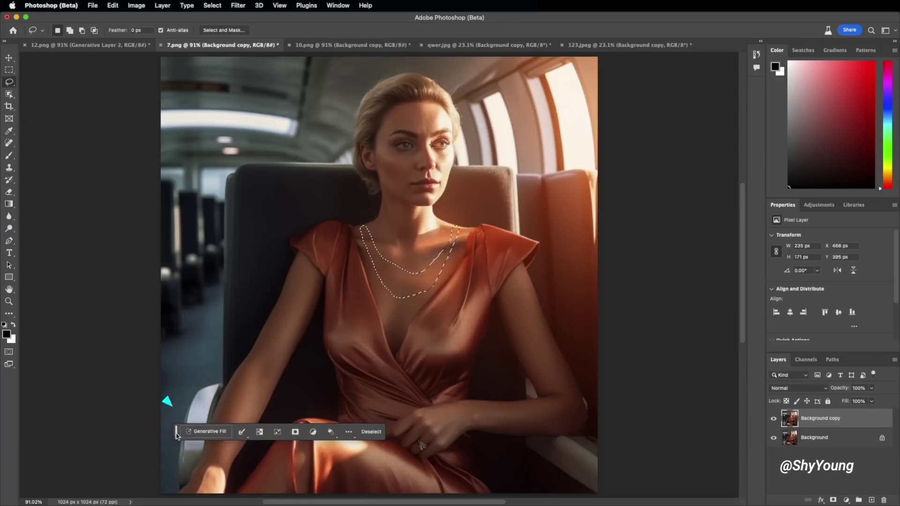
pyautogui.click(199, 437)
pyautogui.write('necklace')
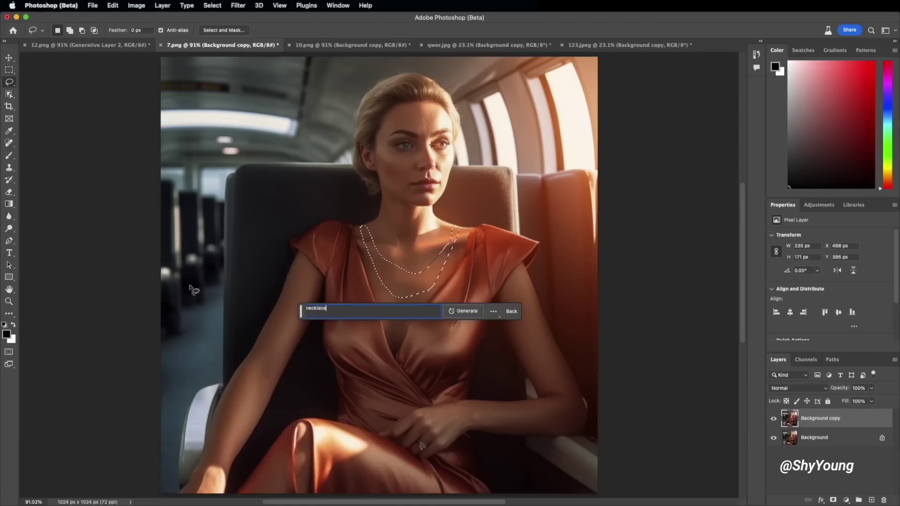
pyautogui.click(461, 311)
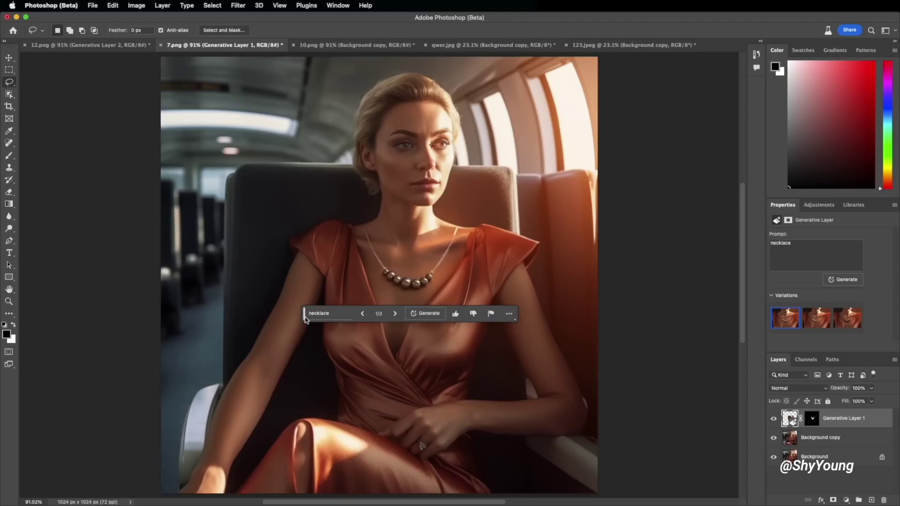
pyautogui.moveTo(304, 314); pyautogui.dragTo(250, 468)
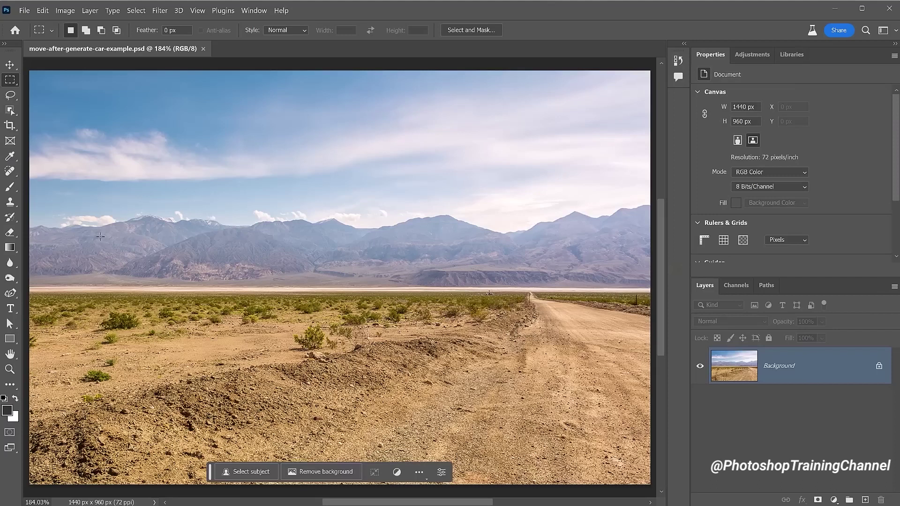
# Step: Marquee a rectangle at the road's bottom left and generate an 'old classic 1950s car'
pyautogui.moveTo(100, 236); pyautogui.dragTo(283, 351)
pyautogui.click(256, 473)
pyautogui.write('old classic 1950s ca')
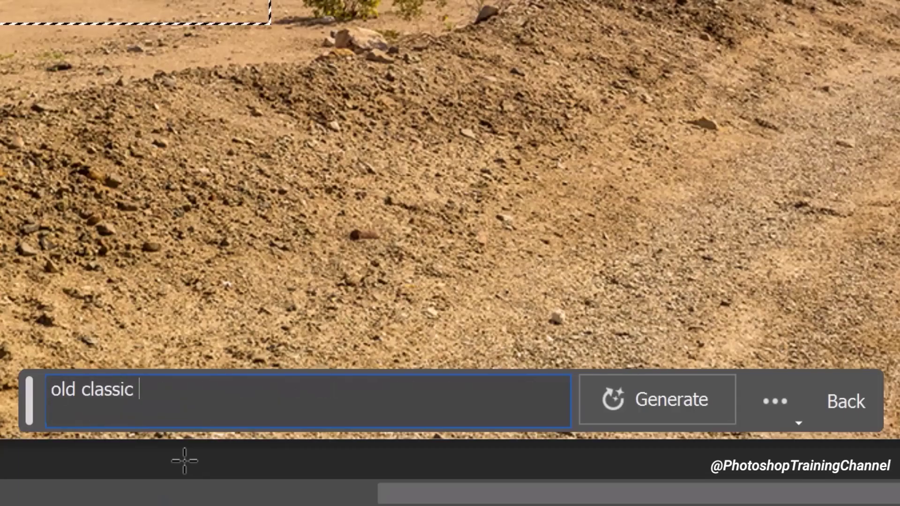
pyautogui.write('r')
pyautogui.press('Return')
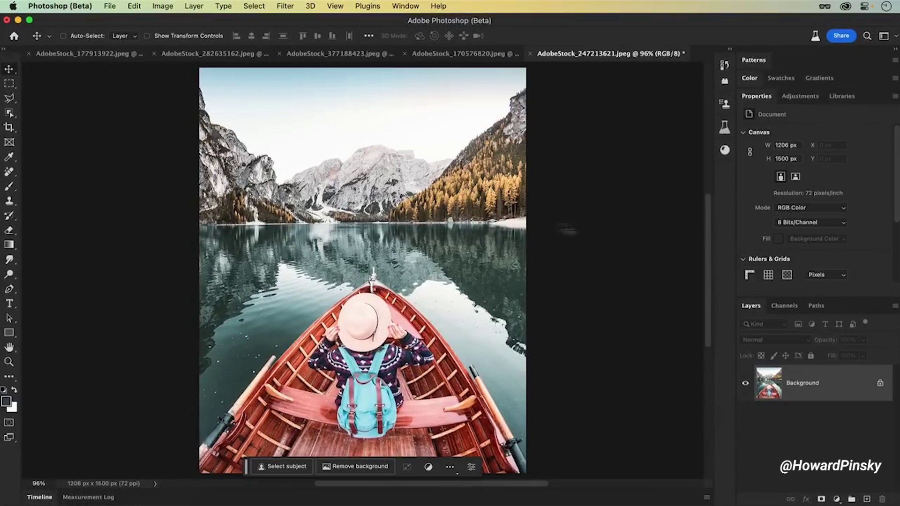
# Step: Crop outward to widen the rowboat canvas to 2140 × 1500 px and generatively fill the sides
pyautogui.press('c')
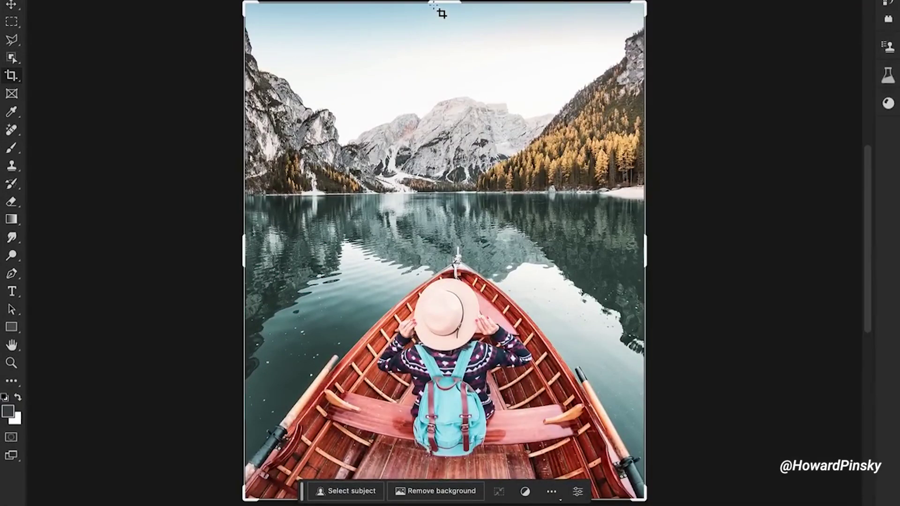
pyautogui.moveTo(436, 4); pyautogui.dragTo(448, 75)
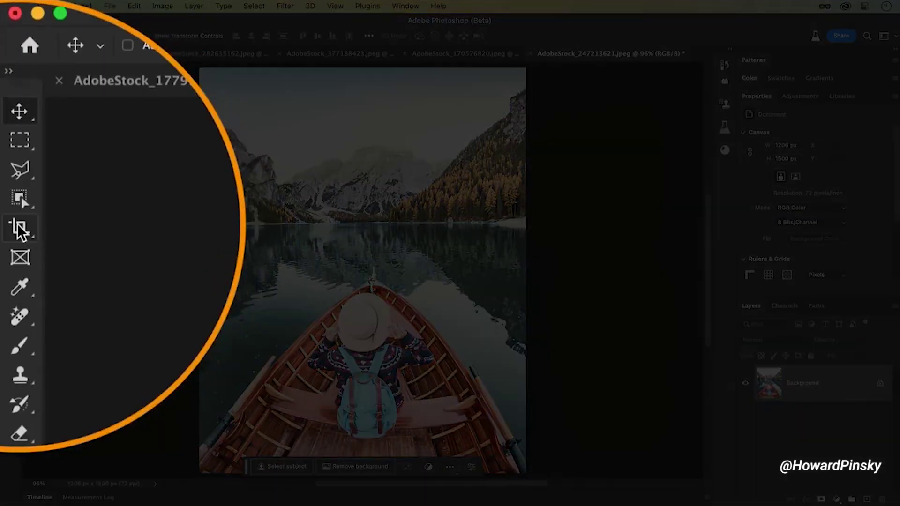
pyautogui.click(9, 127)
pyautogui.moveTo(525, 263); pyautogui.dragTo(562, 267)
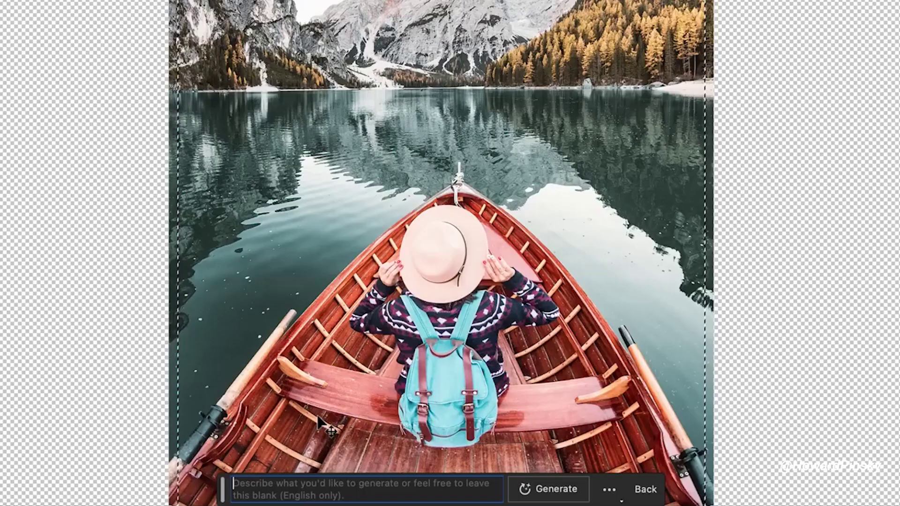
pyautogui.click(553, 489)
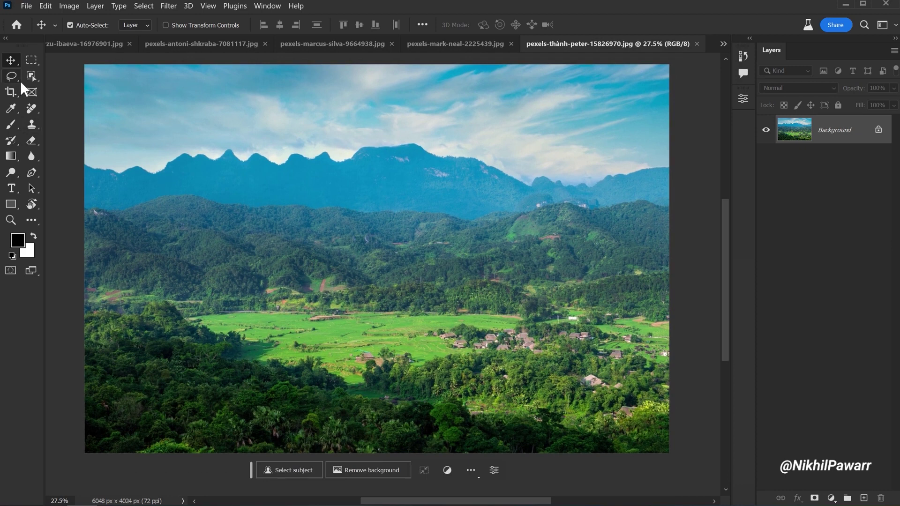
# Step: Lasso the green valley and fill it with a 'water lake'
pyautogui.click(18, 79)
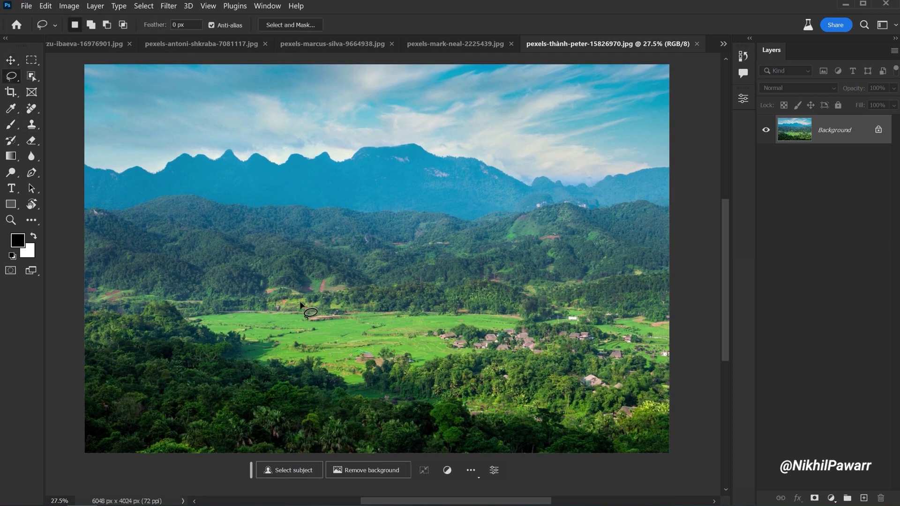
pyautogui.moveTo(302, 301)
pyautogui.mouseDown()
pyautogui.moveTo(352, 388)
pyautogui.moveTo(373, 312)
pyautogui.moveTo(303, 303)
pyautogui.mouseUp()
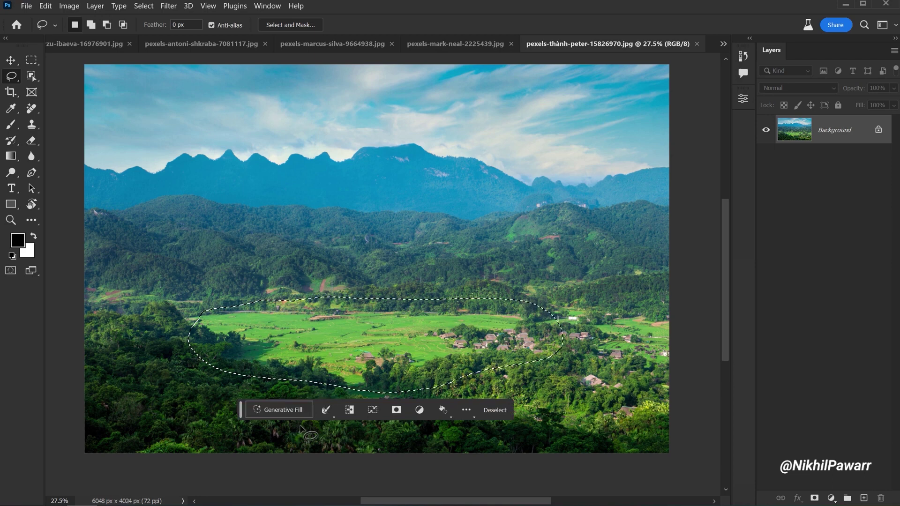
pyautogui.click(276, 410)
pyautogui.write('water lake')
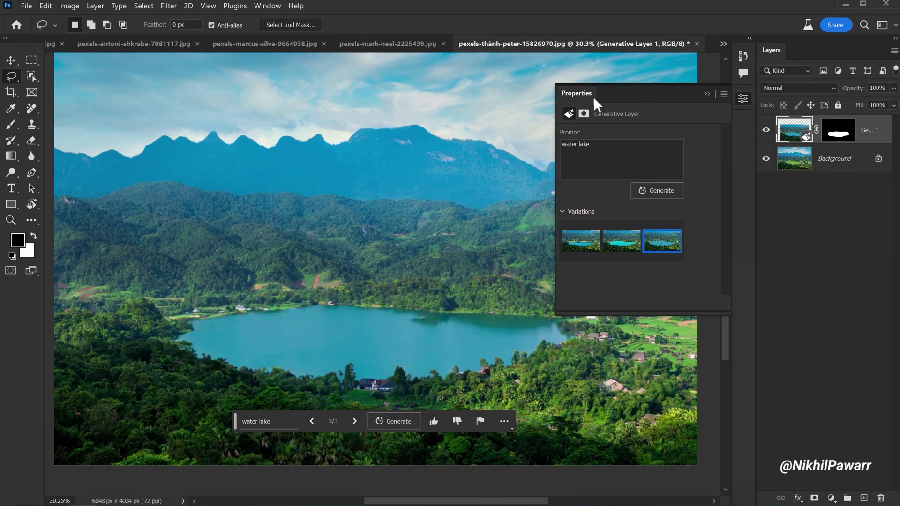
# Step: Replace the distant ridge with 'snow mountains', keeping the third variation
pyautogui.click(707, 94)
pyautogui.scroll(-1, 48, 172)
pyautogui.moveTo(48, 172)
pyautogui.mouseDown()
pyautogui.moveTo(372, 157)
pyautogui.moveTo(579, 244)
pyautogui.moveTo(50, 249)
pyautogui.mouseUp()
pyautogui.moveTo(53, 176); pyautogui.dragTo(49, 173)
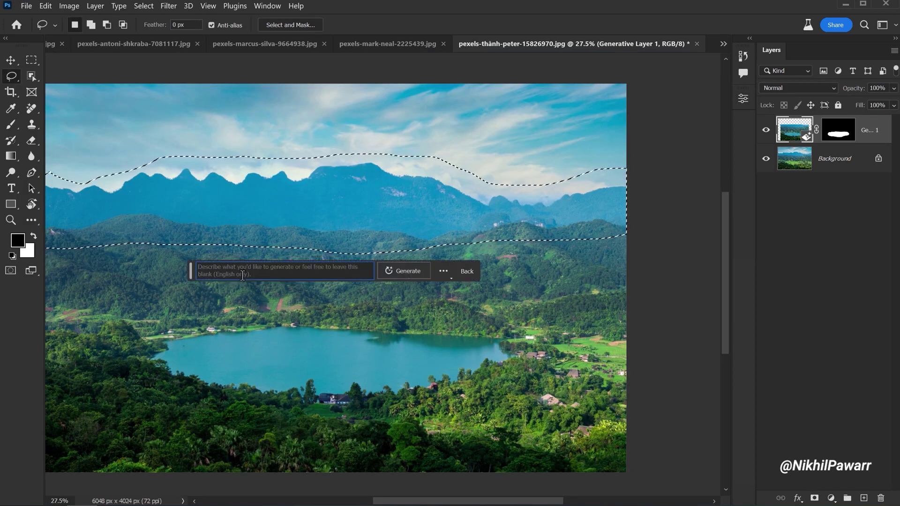
pyautogui.click(242, 275)
pyautogui.write('snow mountains')
pyautogui.press('Return')
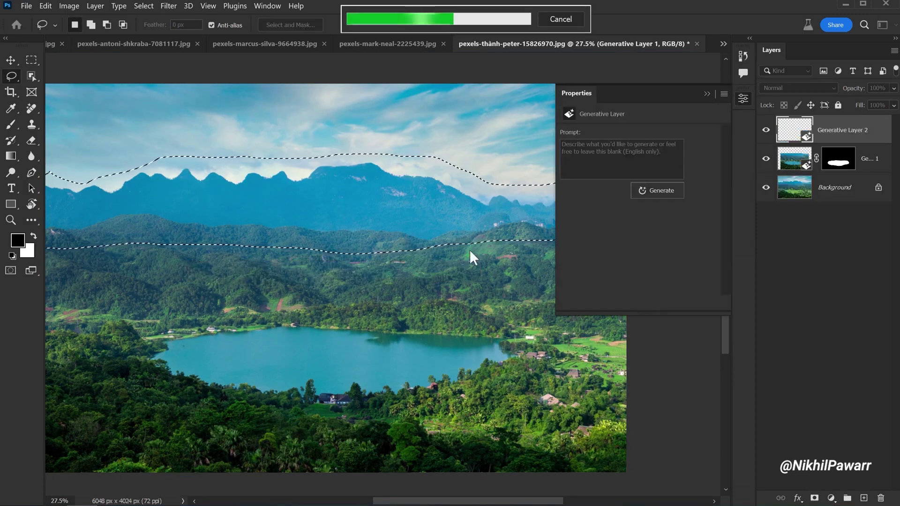
pyautogui.click(314, 276)
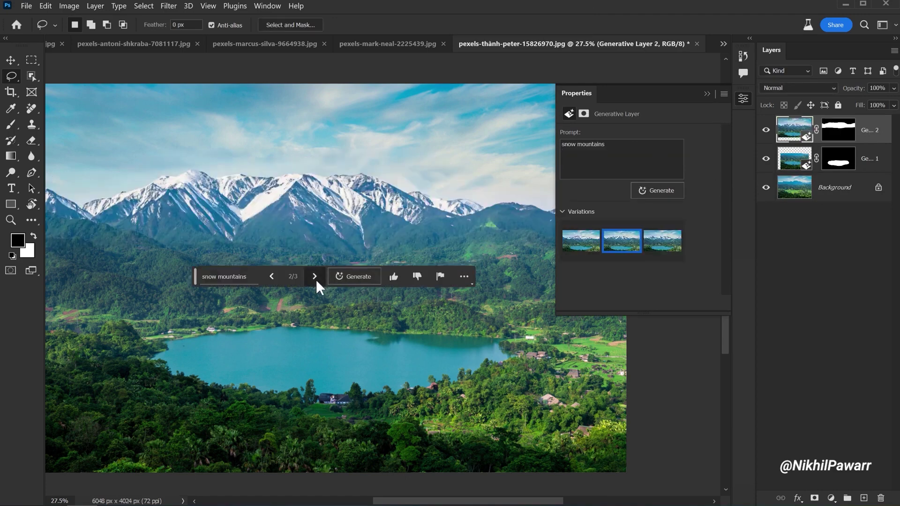
pyautogui.click(314, 276)
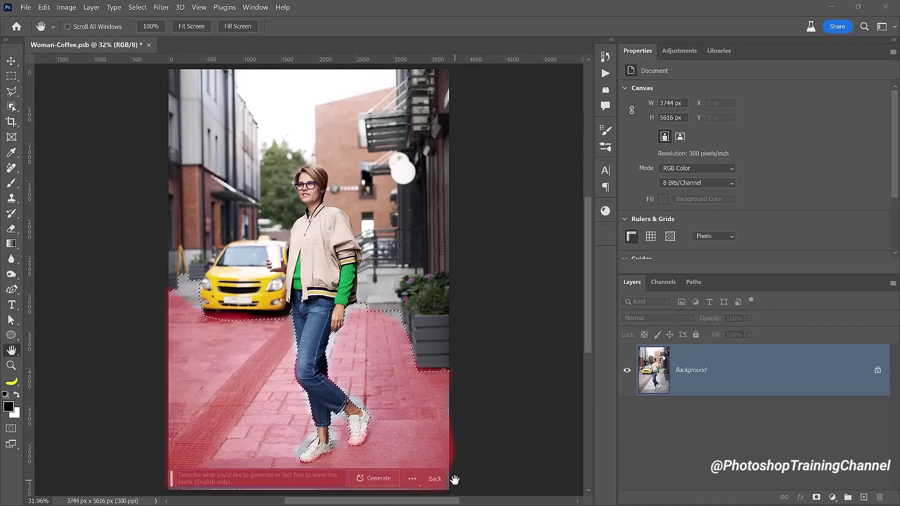
# Step: Generate 'reflective wet ground' on the selected pavement and choose the third variation
pyautogui.write('reflective we')
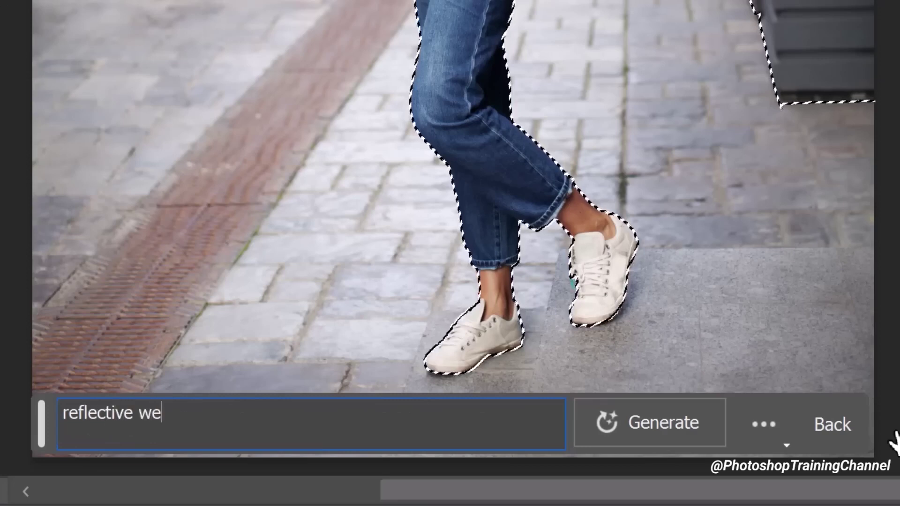
pyautogui.write('t ground')
pyautogui.press('Return')
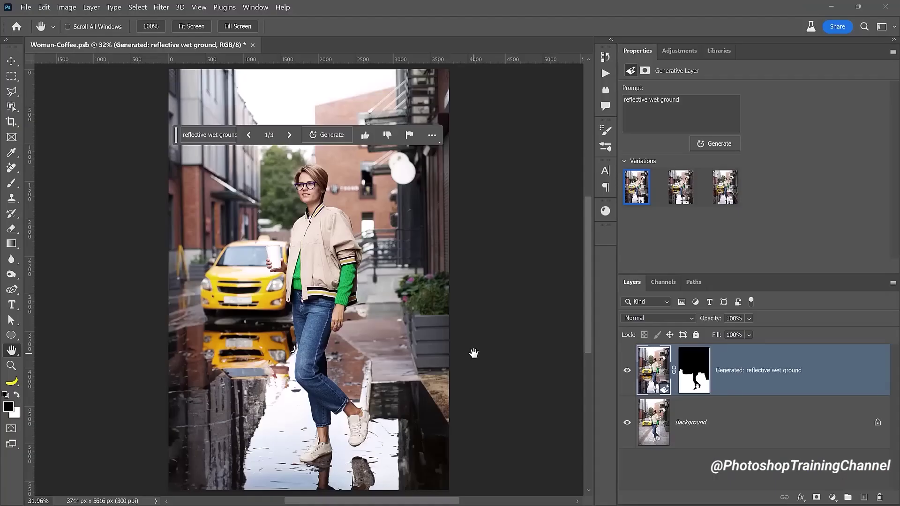
pyautogui.click(690, 193)
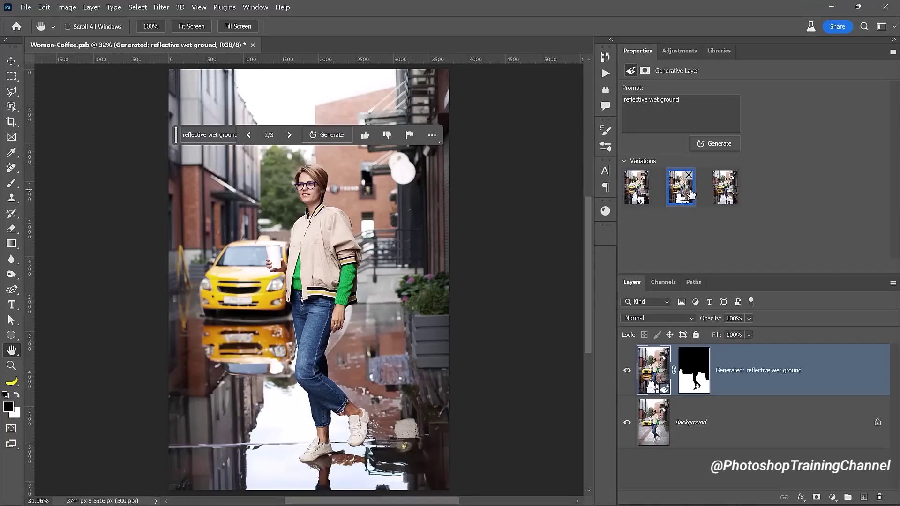
pyautogui.click(714, 195)
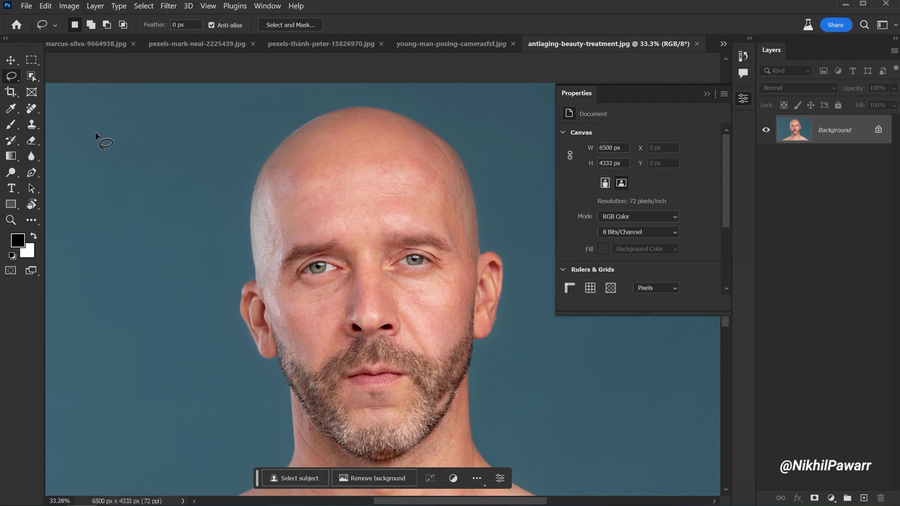
# Step: Lasso the top of the bald man's head and generate 'men hair' to give him dark hair
pyautogui.moveTo(242, 271); pyautogui.dragTo(299, 199)
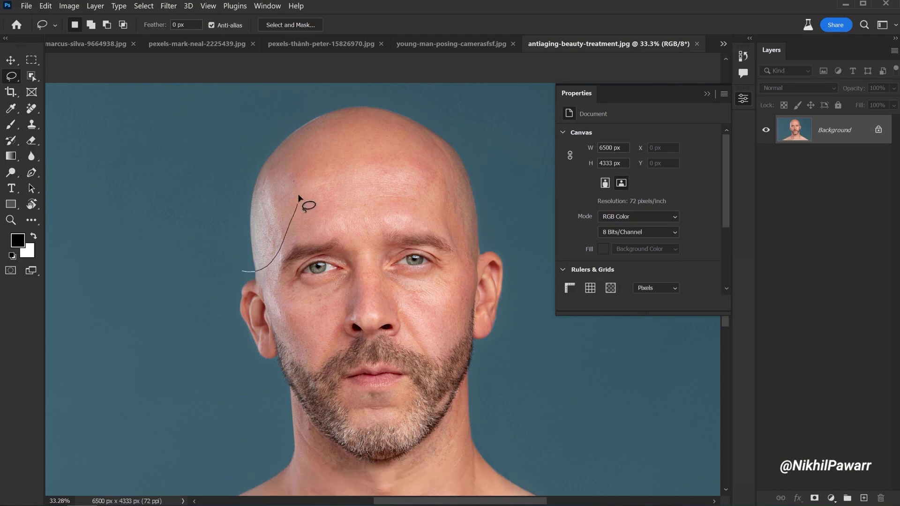
pyautogui.moveTo(485, 238)
pyautogui.mouseDown()
pyautogui.moveTo(440, 107)
pyautogui.moveTo(244, 272)
pyautogui.mouseUp()
pyautogui.click(257, 295)
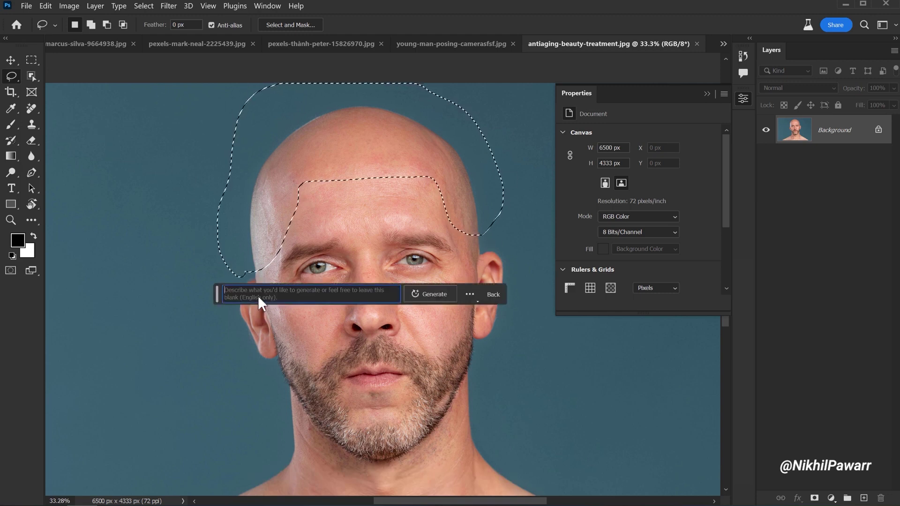
pyautogui.write('men hai')
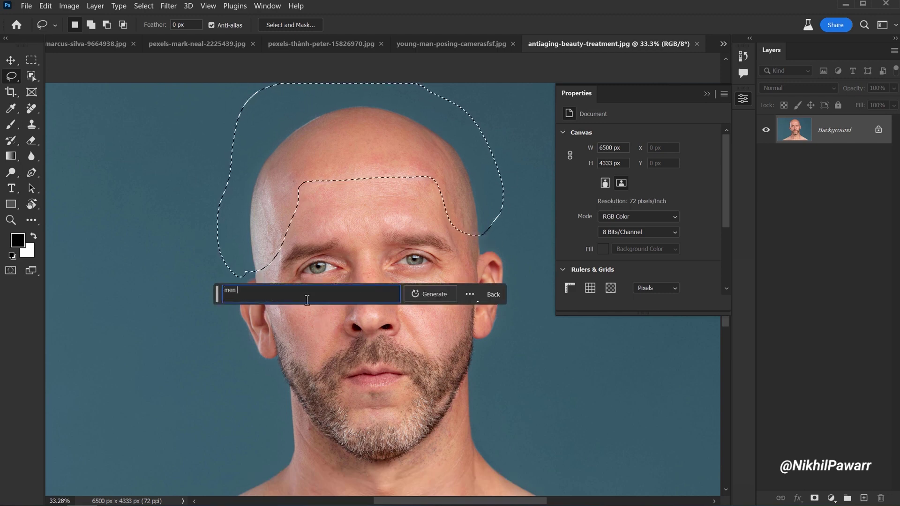
pyautogui.write('r')
pyautogui.press('Return')
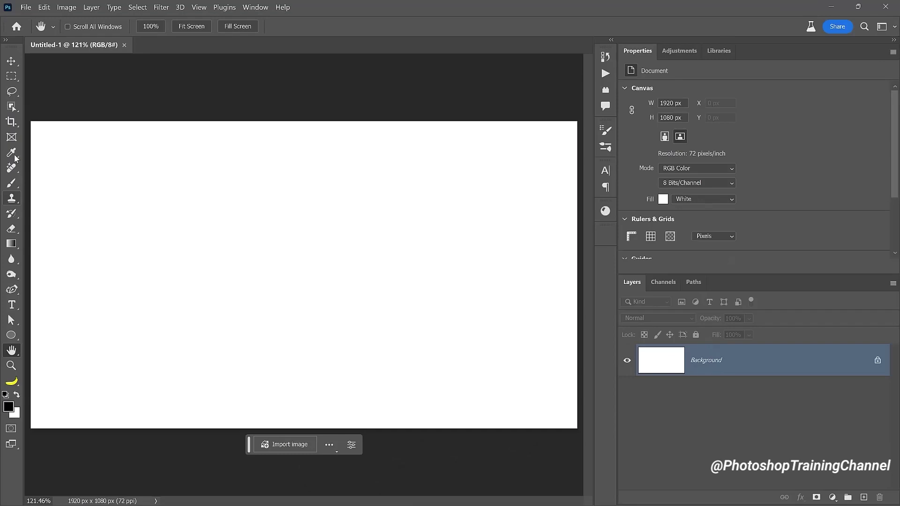
# Step: Fill the lower canvas with 'long grass field with patches of dirt', keeping the second variation
pyautogui.click(11, 76)
pyautogui.moveTo(29, 286); pyautogui.dragTo(582, 433)
pyautogui.click(211, 443)
pyautogui.write('long grass field with patches of dirt')
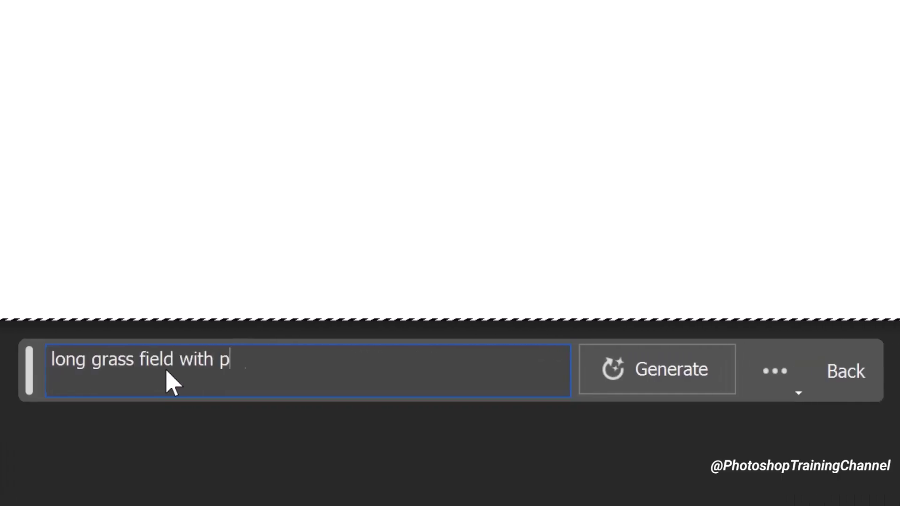
pyautogui.press('Return')
pyautogui.click(680, 196)
pyautogui.click(728, 197)
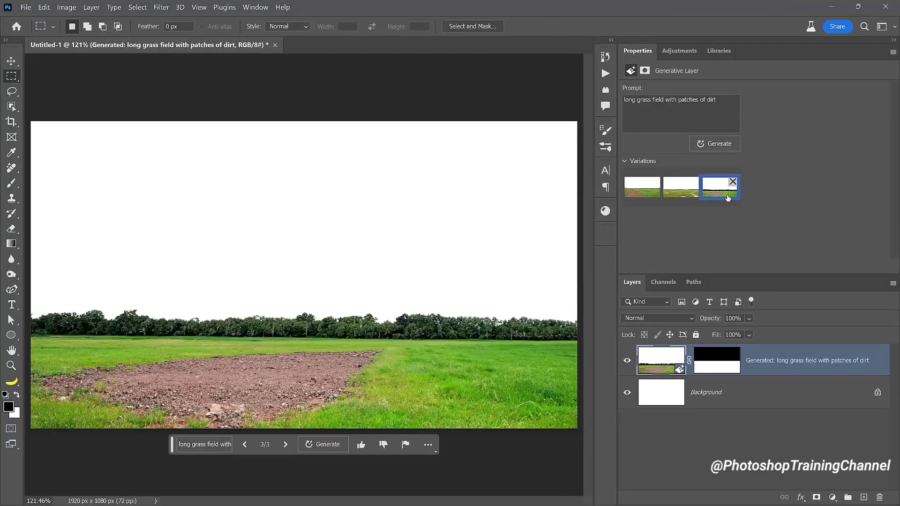
pyautogui.click(682, 199)
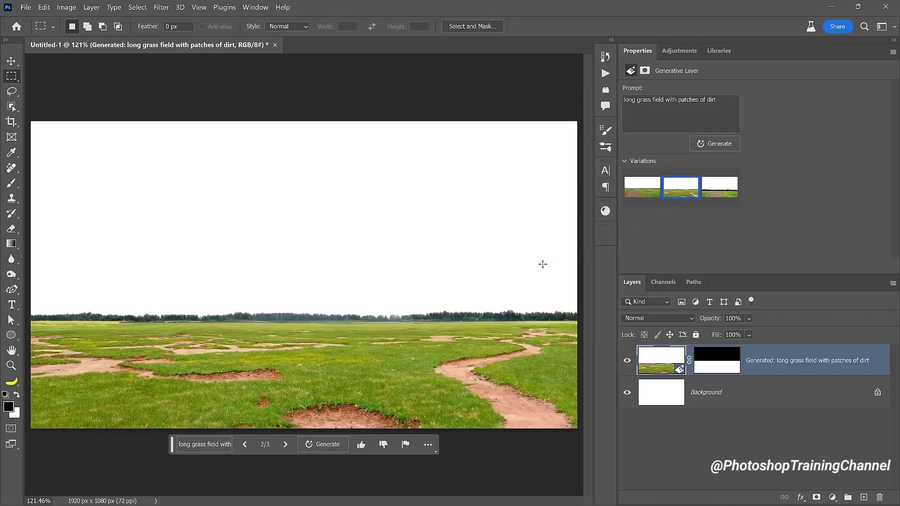
# Step: Fill the area above with 'Overcast sky with clouds and distant mountains' (variation 1), then try another red barn variation
pyautogui.moveTo(26, 115); pyautogui.dragTo(581, 322)
pyautogui.write('Overcast sky with clouds and distant mountains')
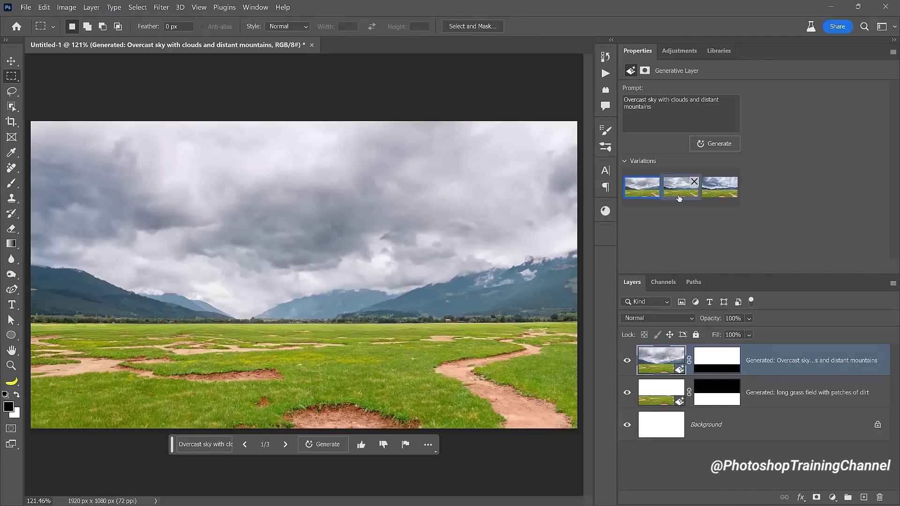
pyautogui.click(679, 198)
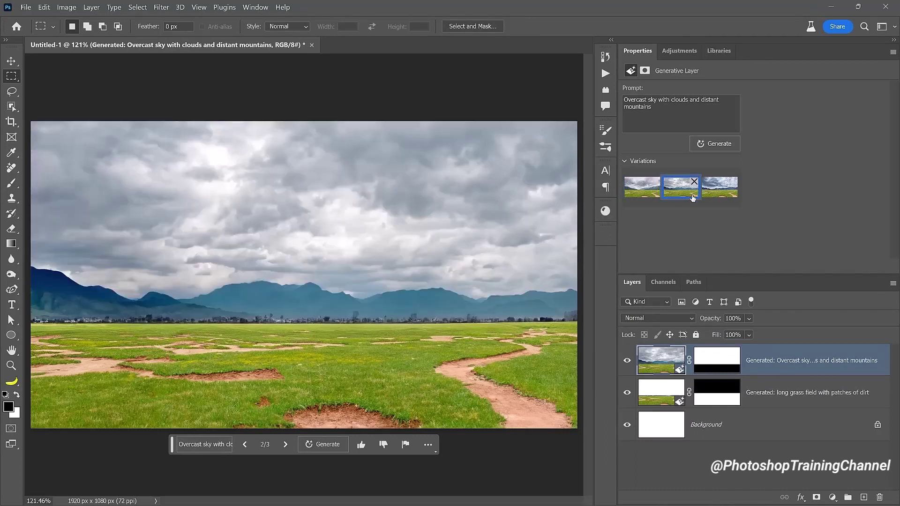
pyautogui.click(641, 193)
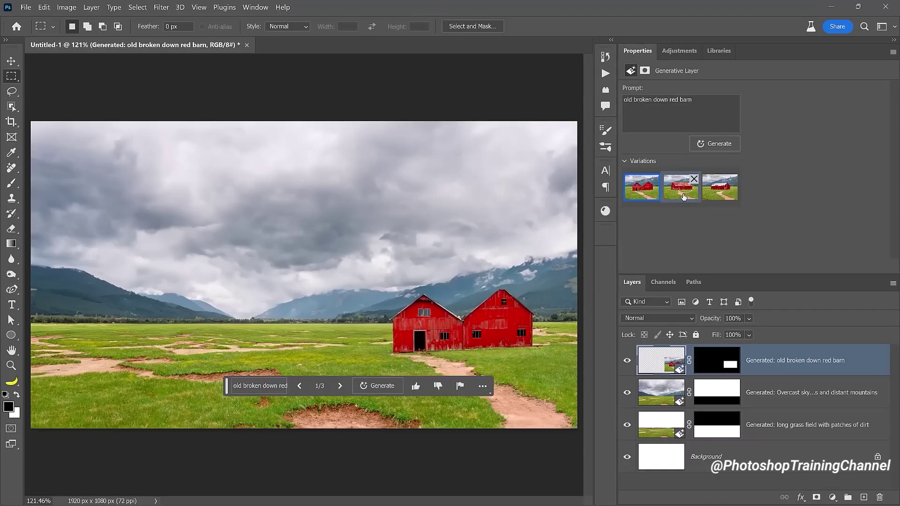
pyautogui.click(340, 385)
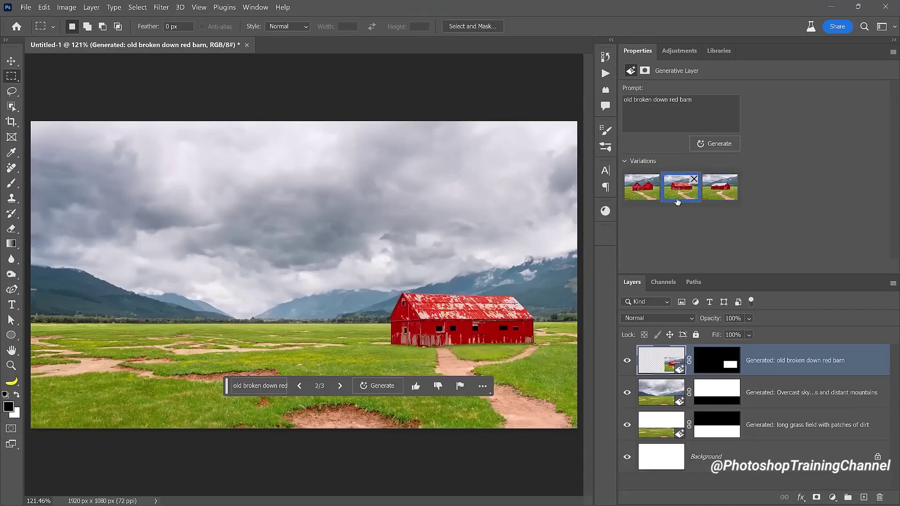
# Step: Lasso the creek area, generate a rocky creek, and choose its third variation
pyautogui.click(339, 386)
pyautogui.click(12, 92)
pyautogui.write('rocky creek with refl')
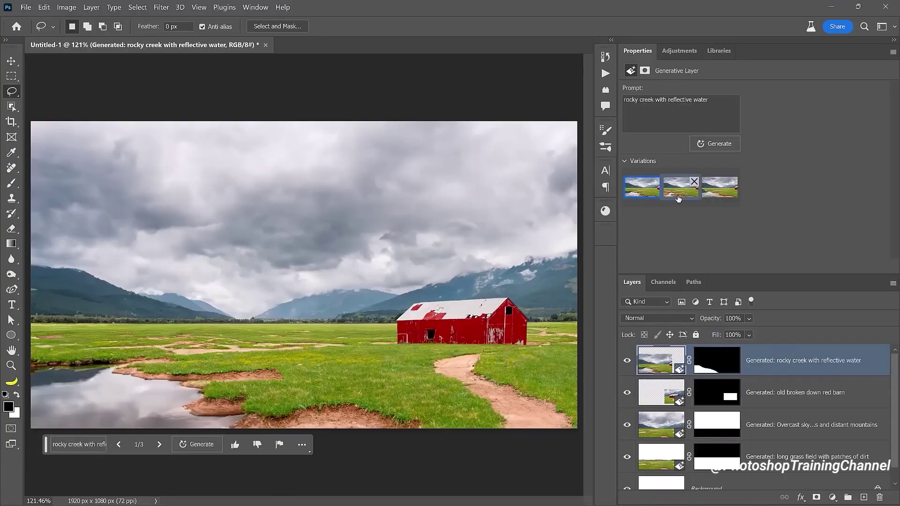
pyautogui.click(717, 198)
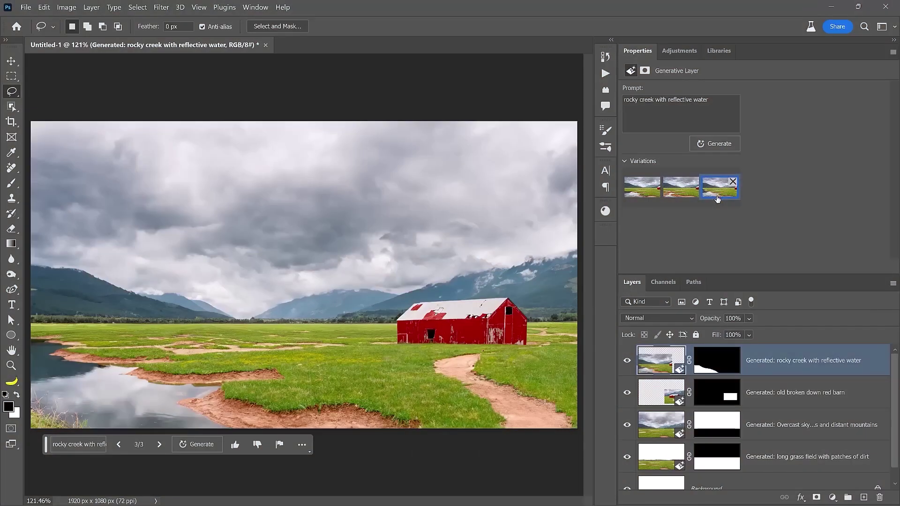